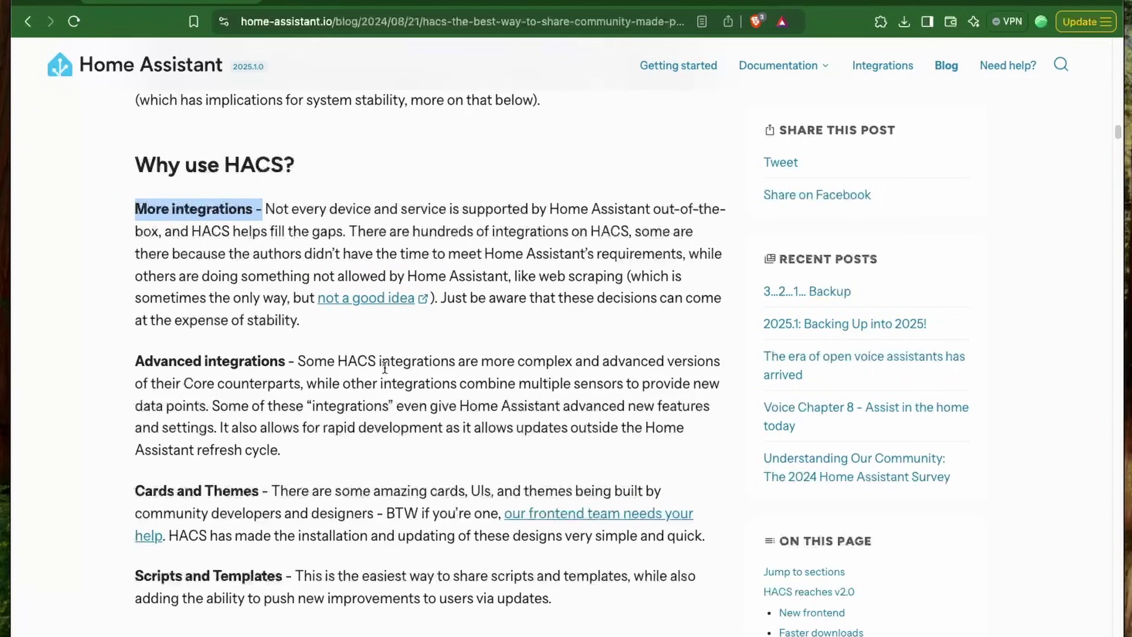
Highlight two HACS feature sentences, then open the Local Tuya and Mushroom Themes repository pages
{"action": "left_click_drag", "start_coordinate": [338, 361], "coordinate": [698, 389]}
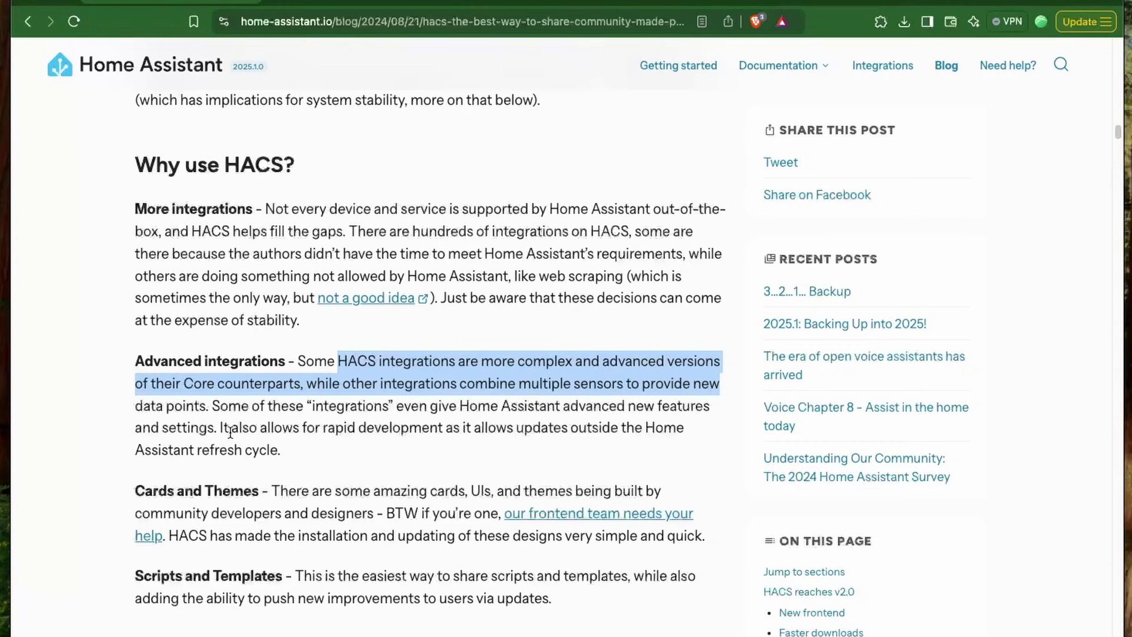
{"action": "left_click_drag", "start_coordinate": [231, 427], "coordinate": [498, 449]}
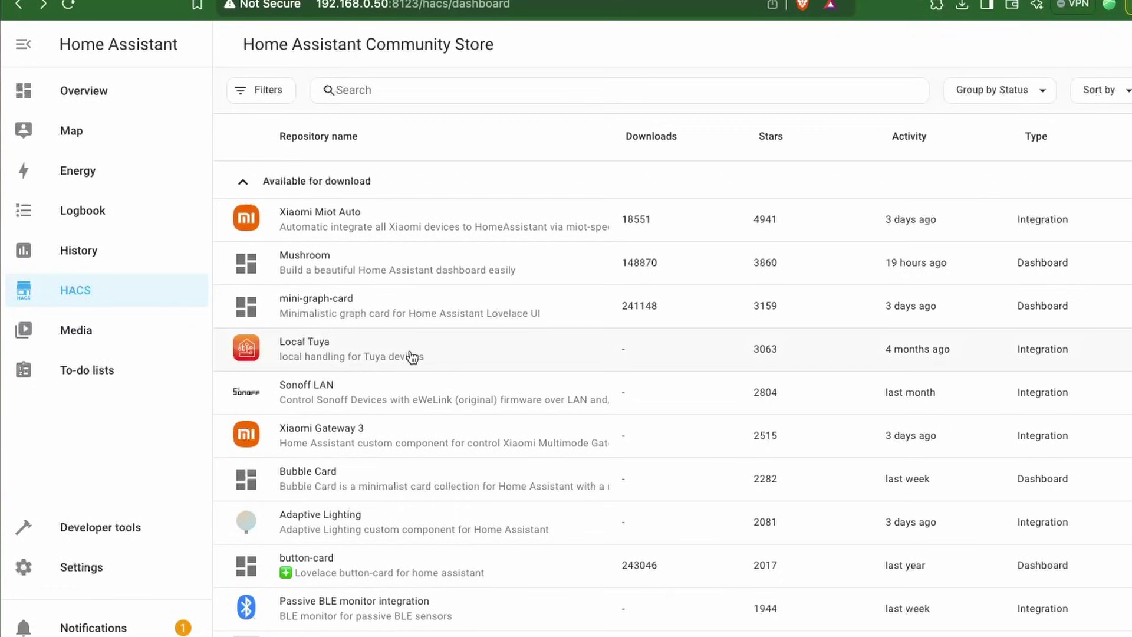
{"action": "left_click", "coordinate": [411, 357]}
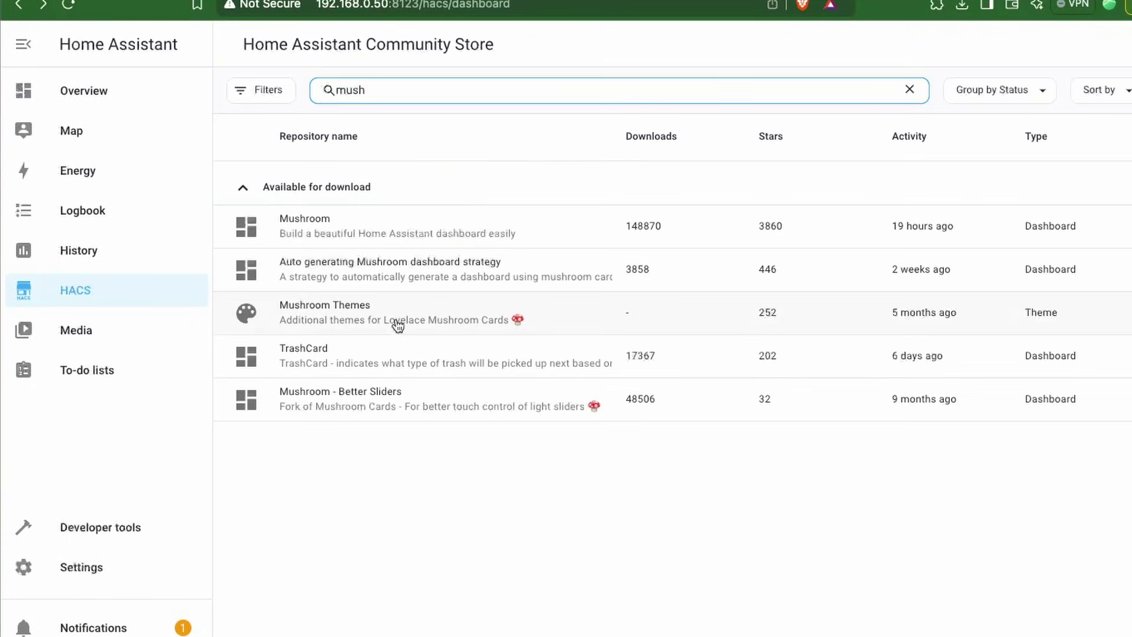
{"action": "left_click", "coordinate": [397, 326]}
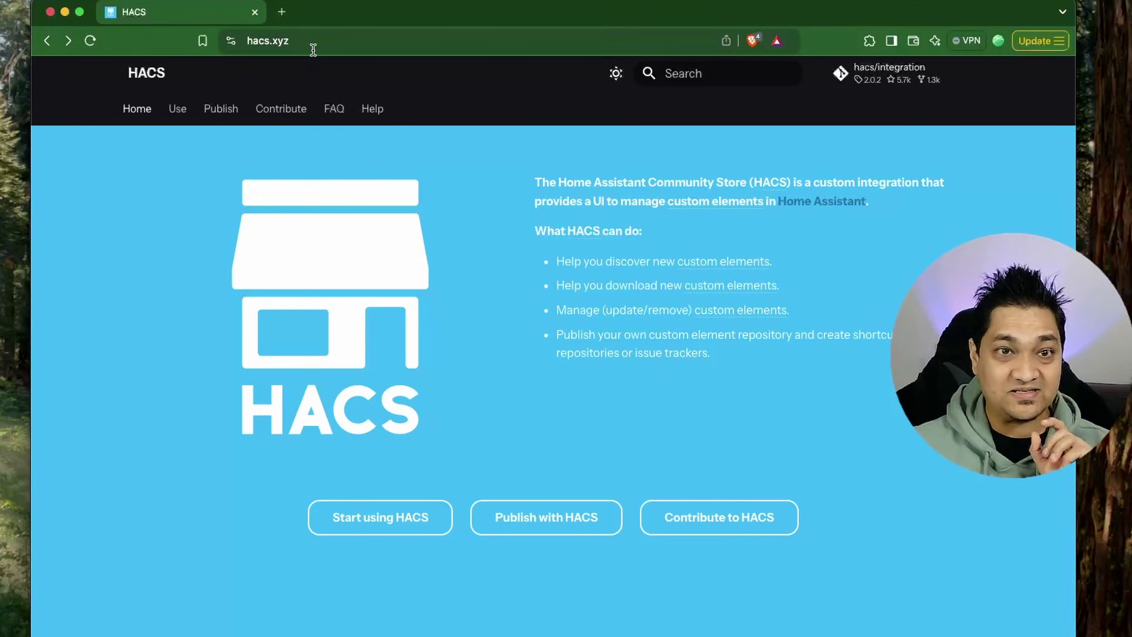
Go through the HACS docs to the Download HACS guide and follow the OS/Supervised add-on link
{"action": "left_click", "coordinate": [388, 524]}
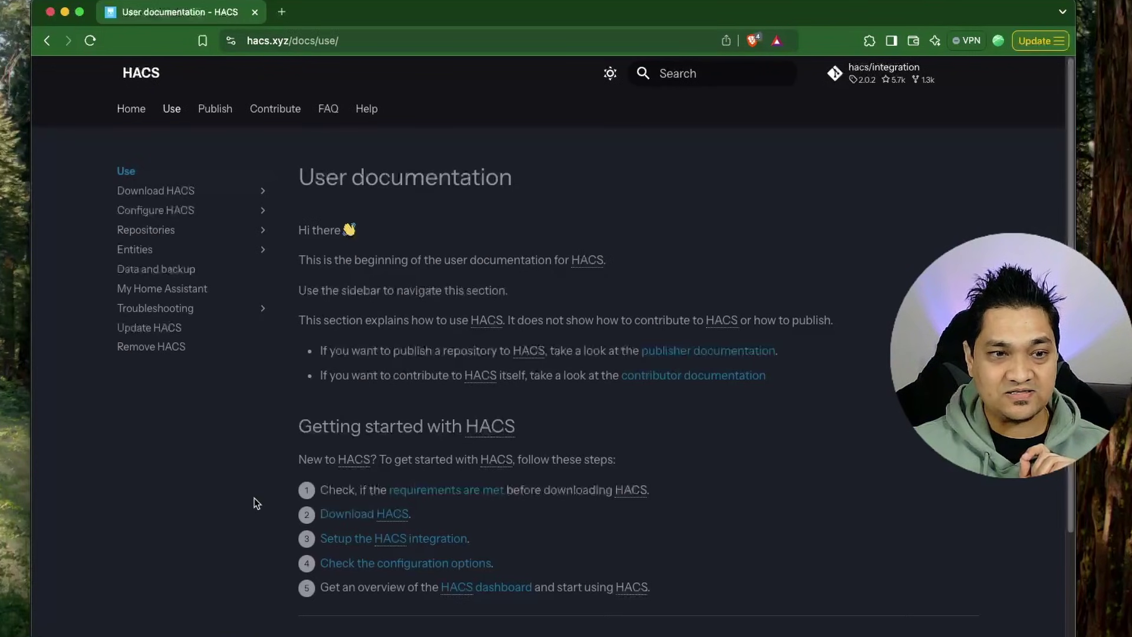
{"action": "scroll", "coordinate": [254, 502], "scroll_direction": "down", "scroll_amount": 1}
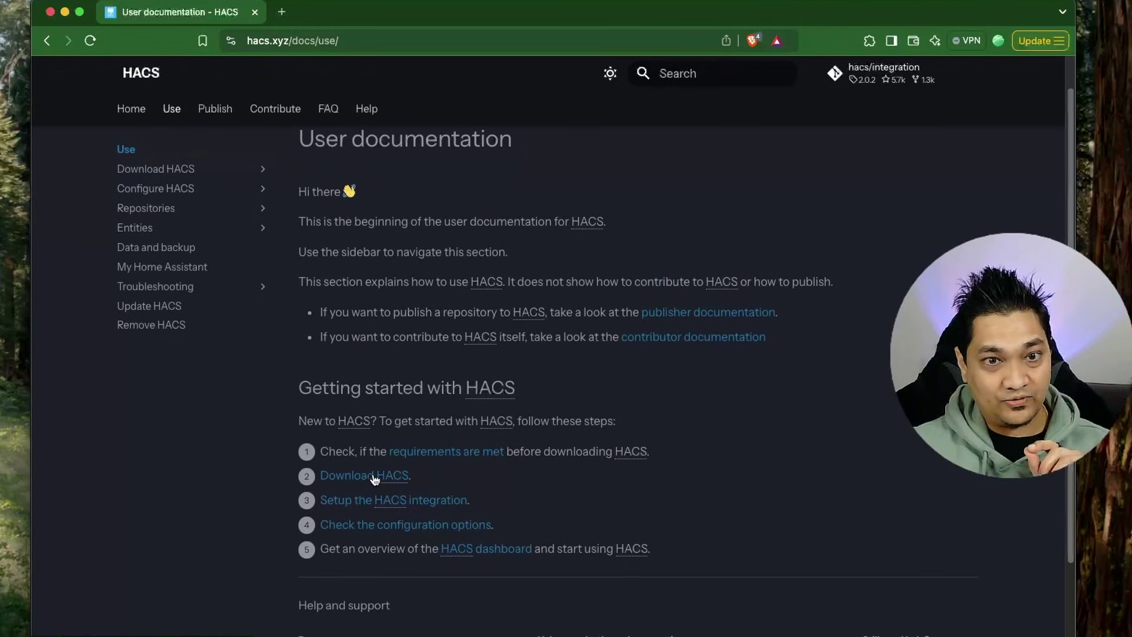
{"action": "left_click", "coordinate": [374, 479]}
{"action": "scroll", "coordinate": [513, 464], "scroll_direction": "down", "scroll_amount": 3}
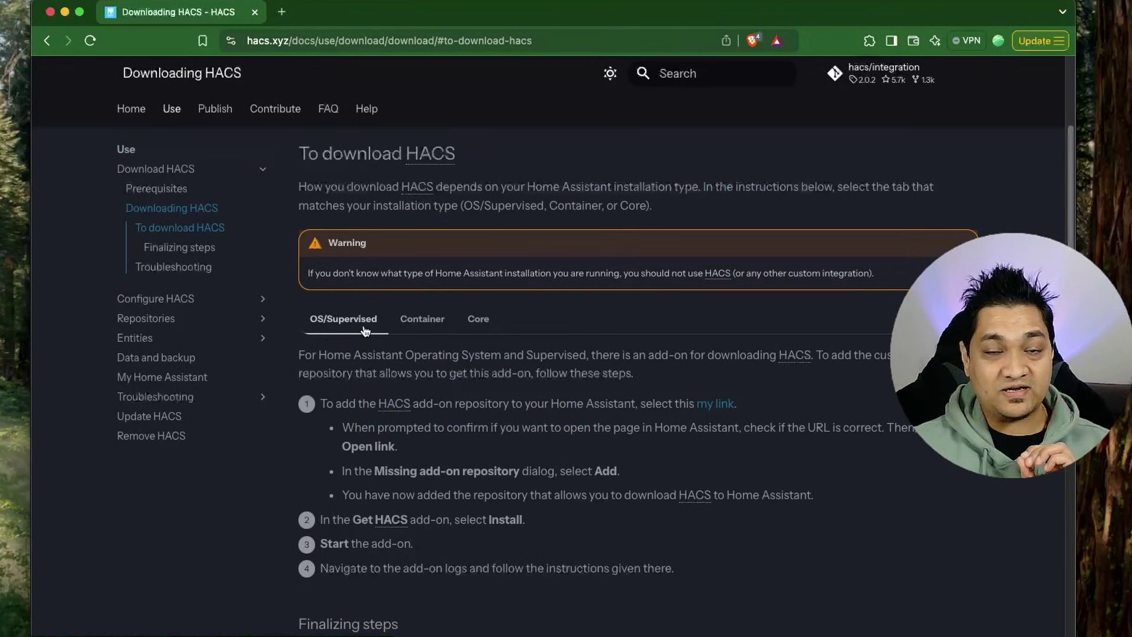
{"action": "left_click", "coordinate": [718, 404]}
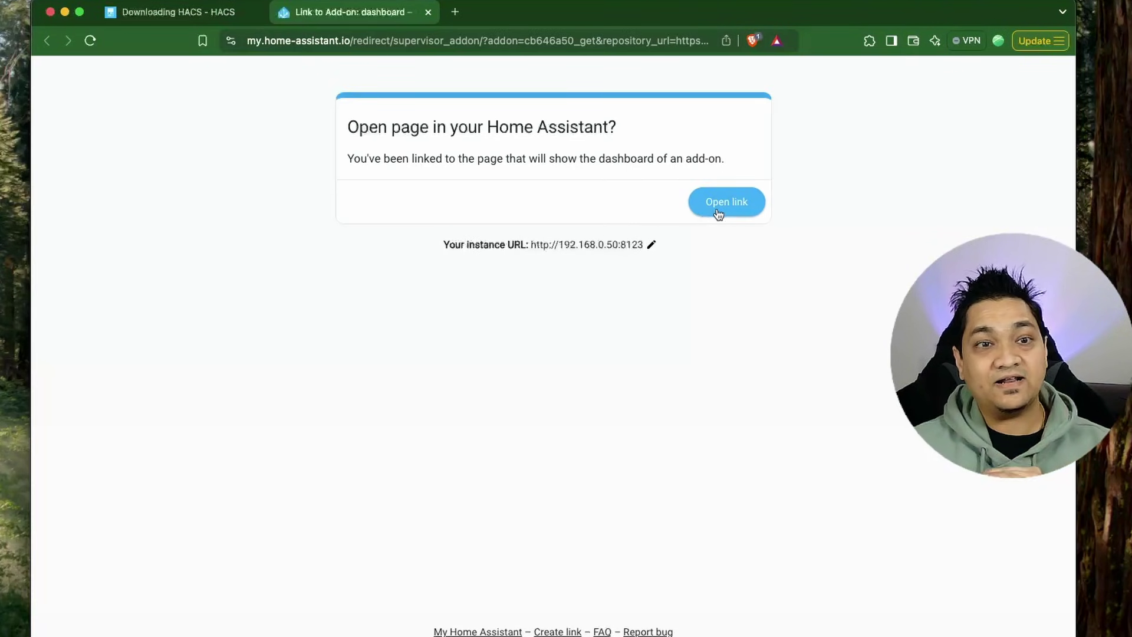
Open the add-on page via My Home Assistant and install the Get HACS add-on 1.3.1
{"action": "left_click", "coordinate": [736, 202]}
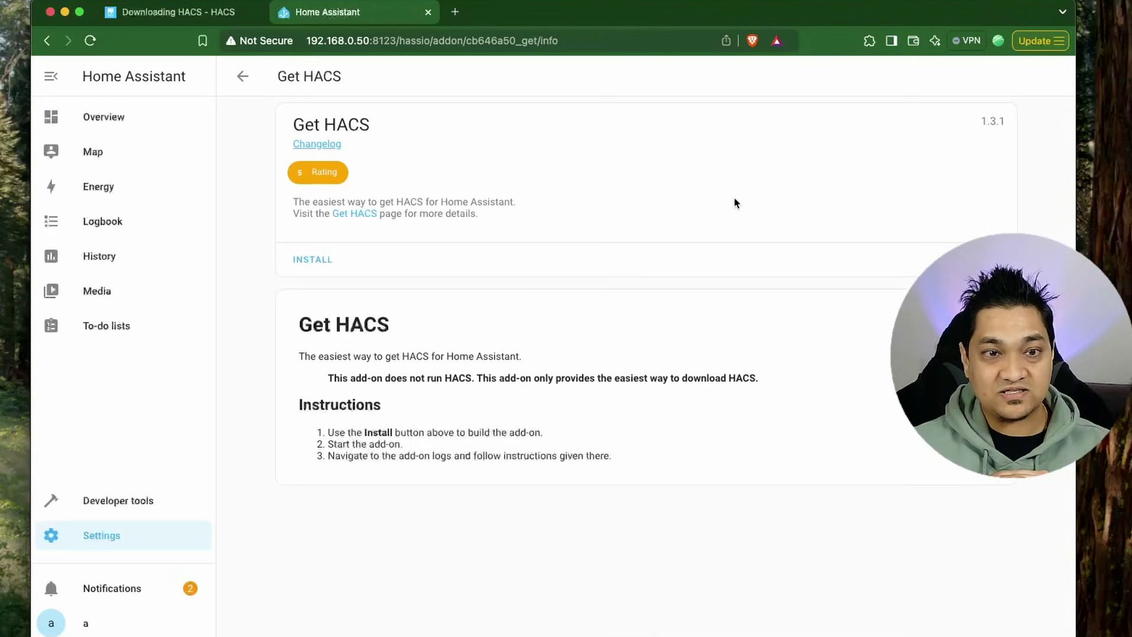
{"action": "left_click", "coordinate": [321, 260]}
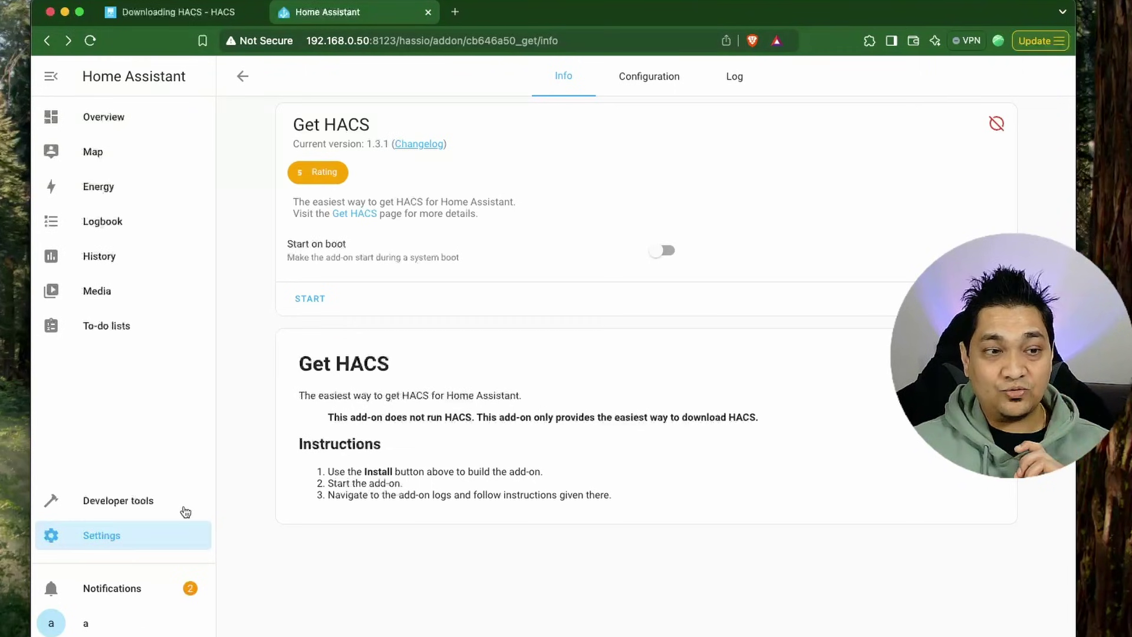
Check the configuration and restart Home Assistant from Developer tools, then go to Settings
{"action": "left_click", "coordinate": [154, 504]}
{"action": "left_click", "coordinate": [981, 277]}
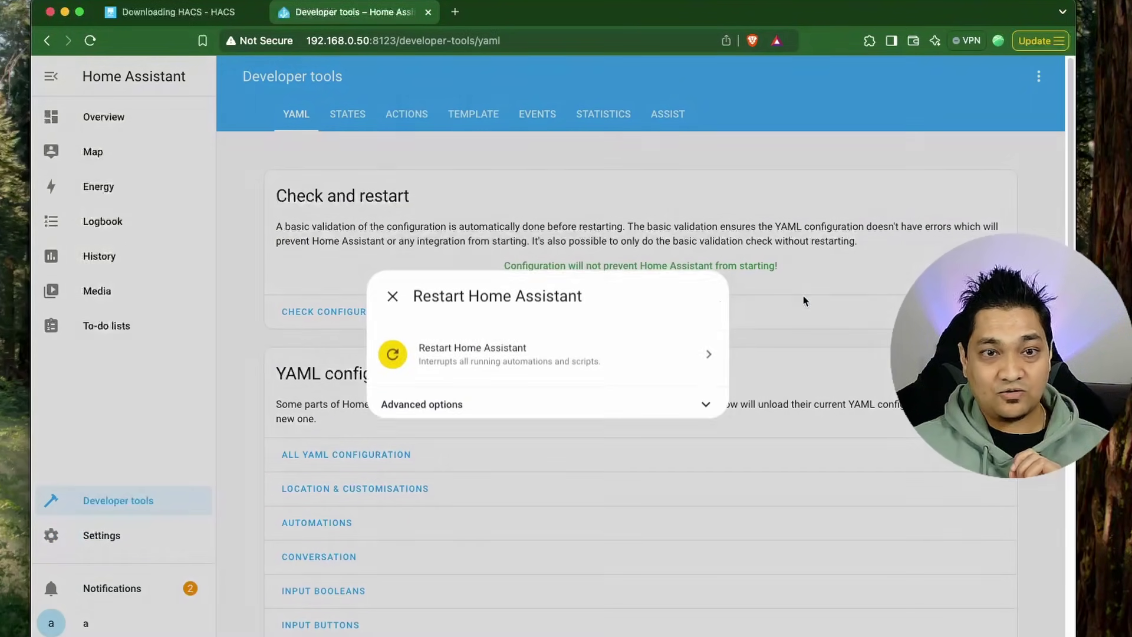
{"action": "left_click", "coordinate": [537, 361]}
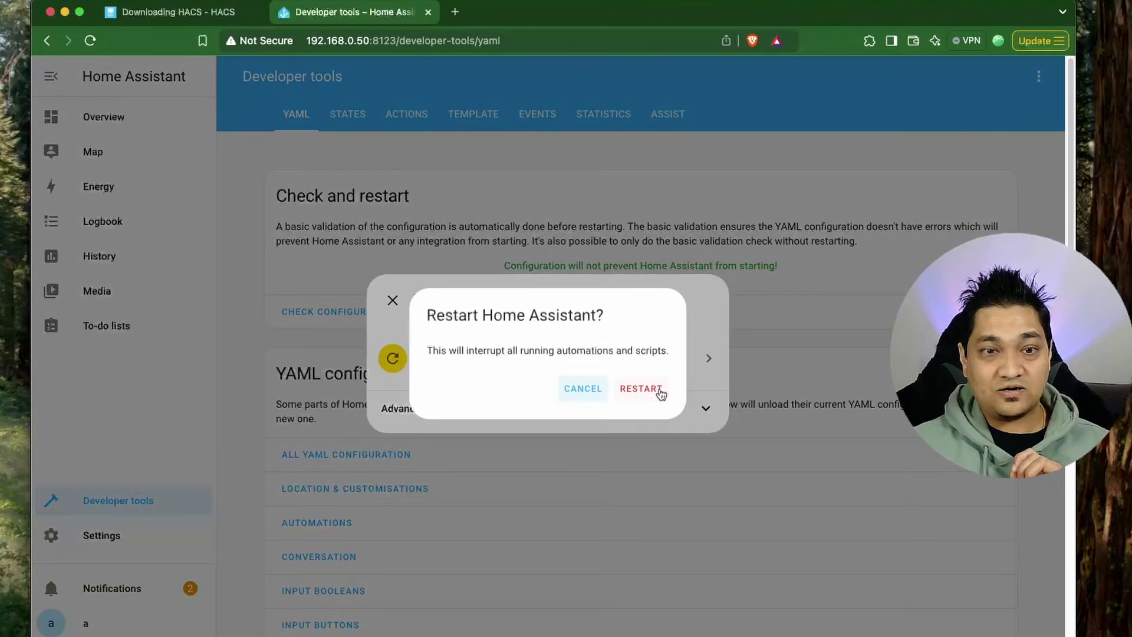
{"action": "left_click", "coordinate": [656, 390]}
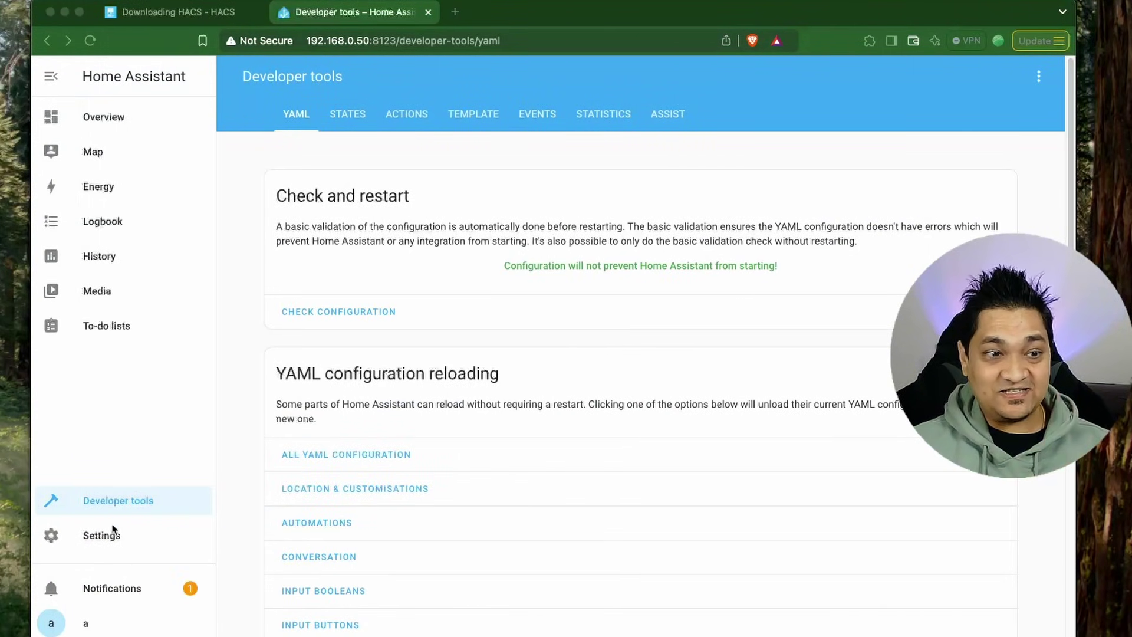
{"action": "left_click", "coordinate": [115, 542]}
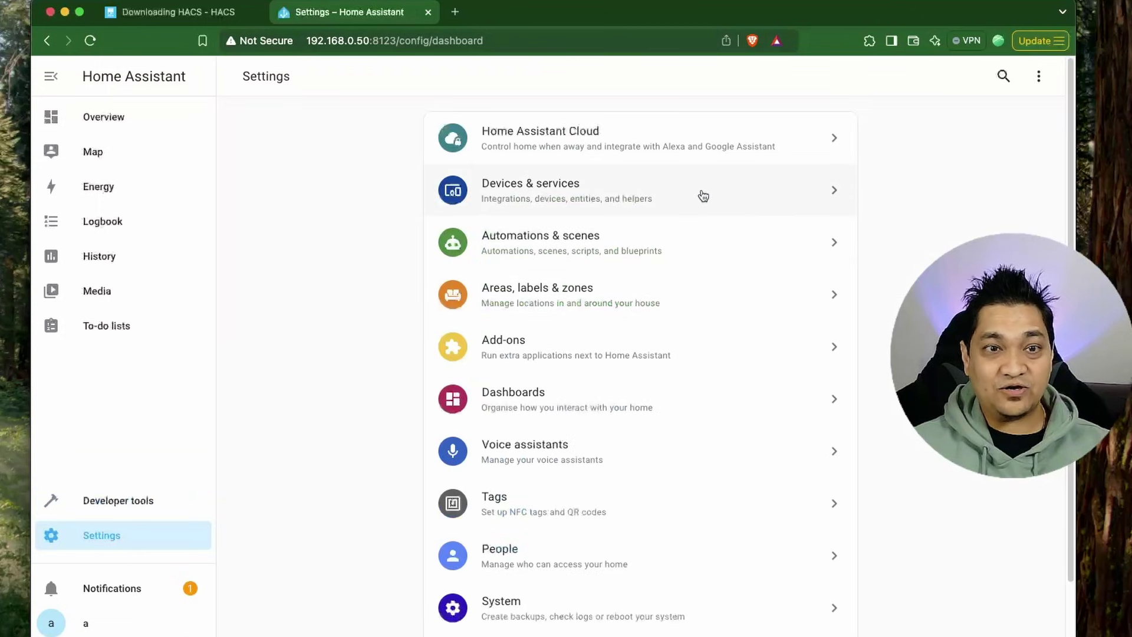
Add a new integration from Devices & services, searching 'hac' and choosing HACS
{"action": "left_click", "coordinate": [701, 195]}
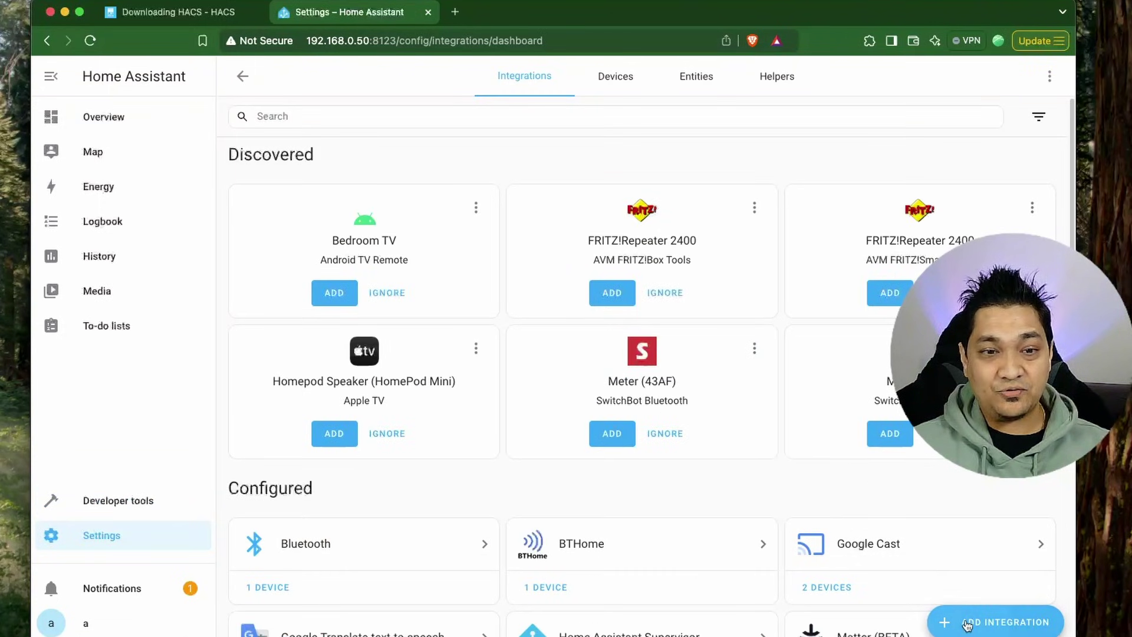
{"action": "left_click", "coordinate": [961, 623]}
{"action": "type", "text": "hac"}
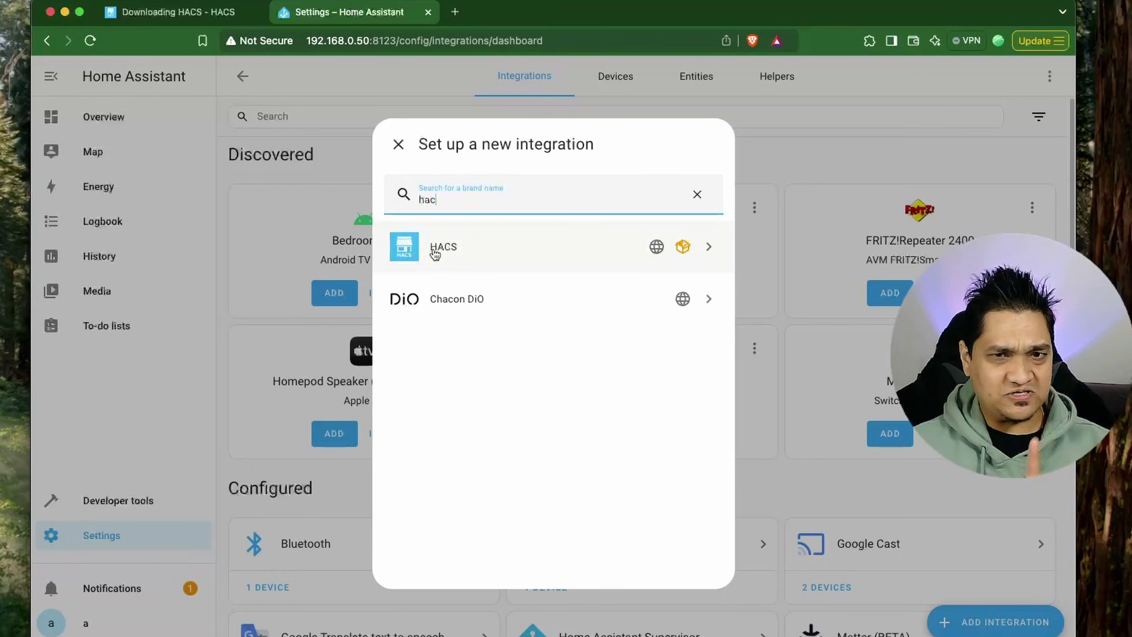
{"action": "left_click", "coordinate": [434, 254]}
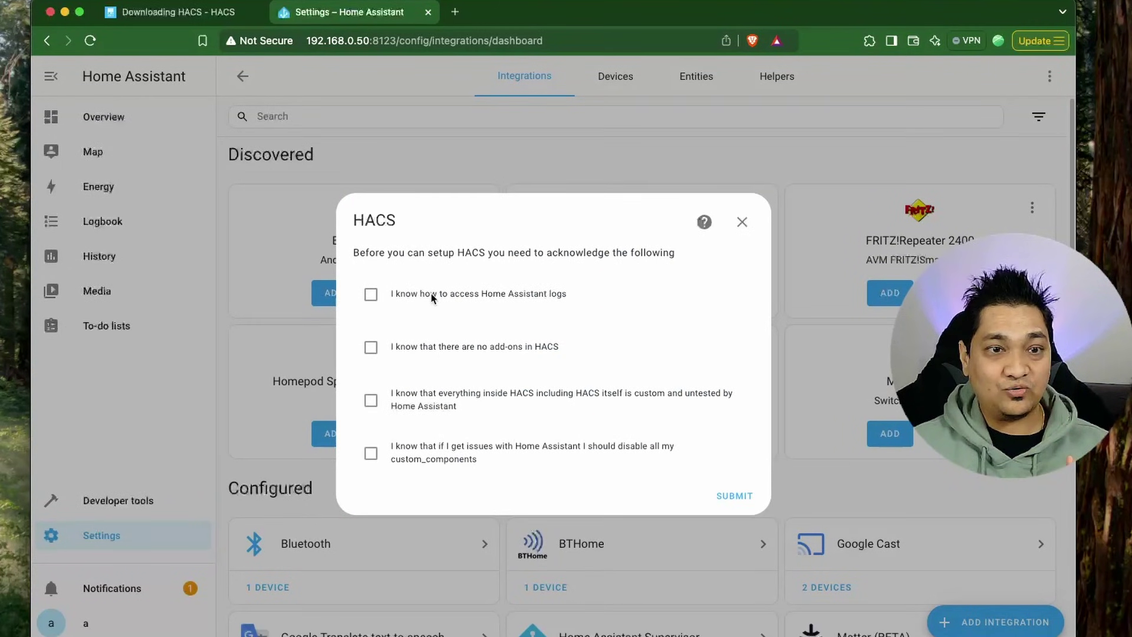
Accept the four HACS acknowledgements (logs, no add-ons, custom content, disabling custom_components) and submit
{"action": "left_click", "coordinate": [371, 294]}
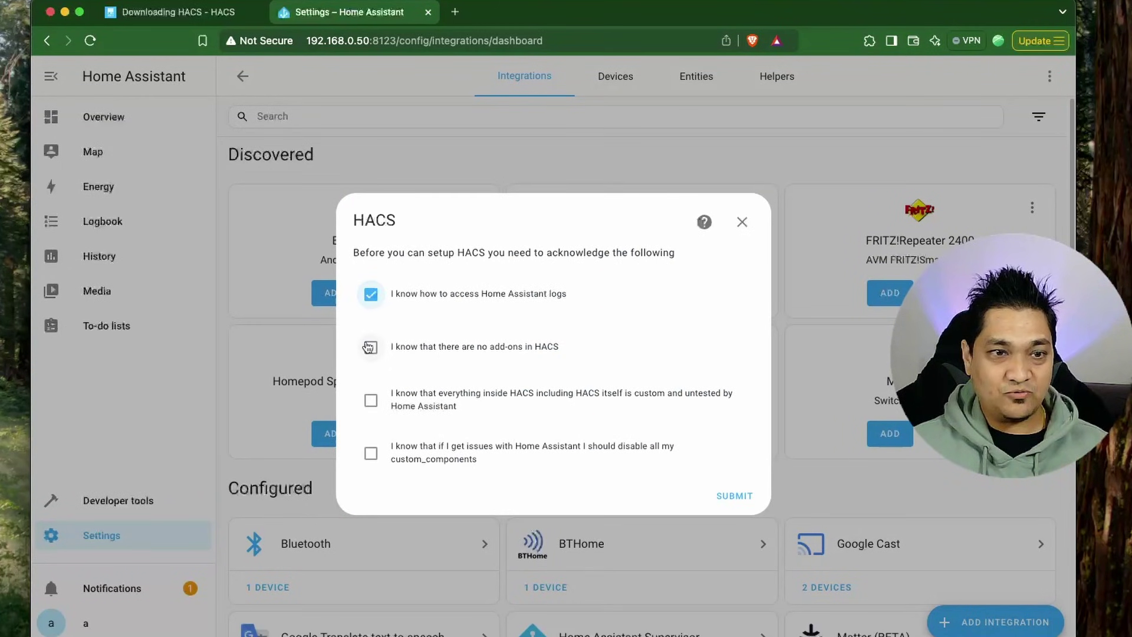
{"action": "left_click", "coordinate": [371, 348]}
{"action": "left_click", "coordinate": [371, 400]}
{"action": "left_click", "coordinate": [370, 454]}
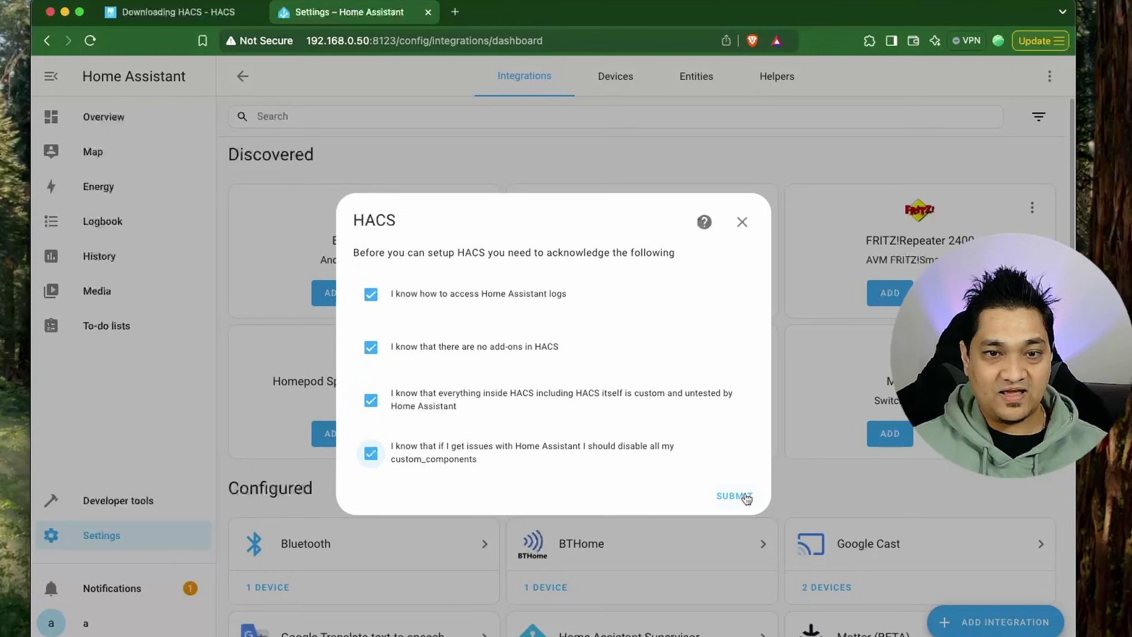
{"action": "left_click", "coordinate": [746, 498]}
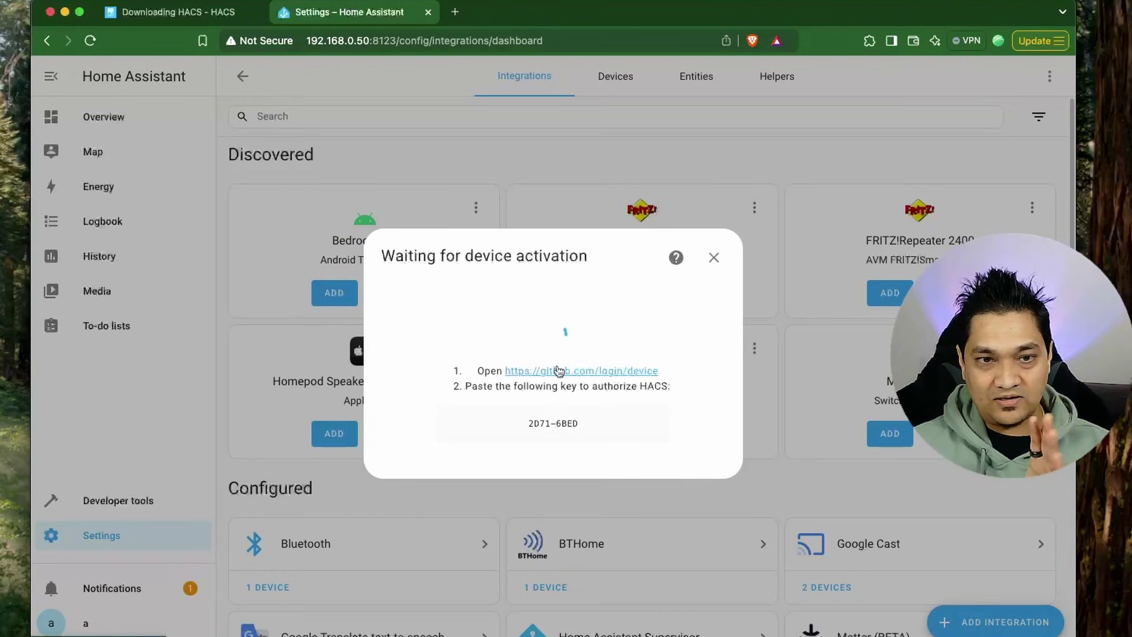
Select the authorization key shown in the Waiting for device activation dialog
{"action": "left_click_drag", "start_coordinate": [524, 427], "coordinate": [608, 426]}
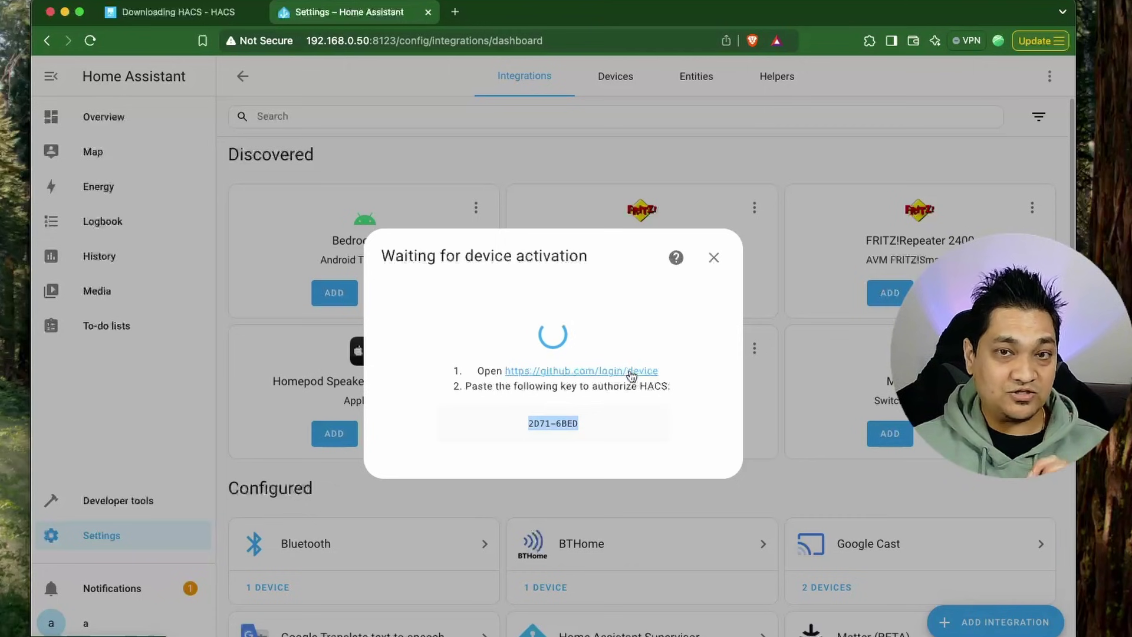
Enter the copied device key at github.com/login/device and authorize hacs for the GitHub account
{"action": "left_click", "coordinate": [630, 371]}
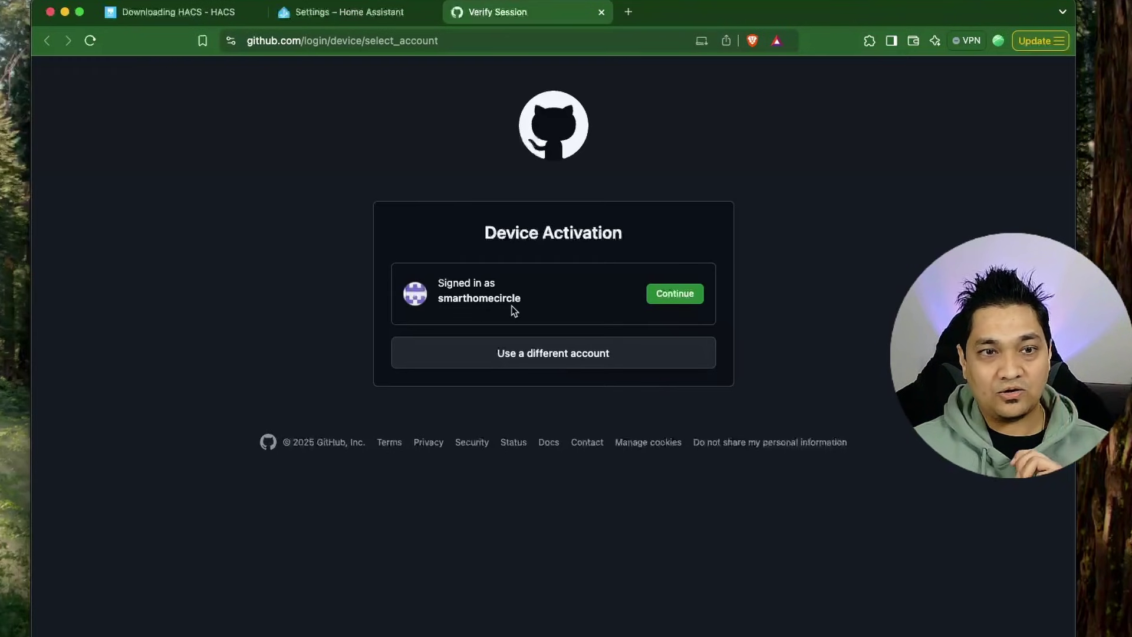
{"action": "left_click", "coordinate": [691, 300]}
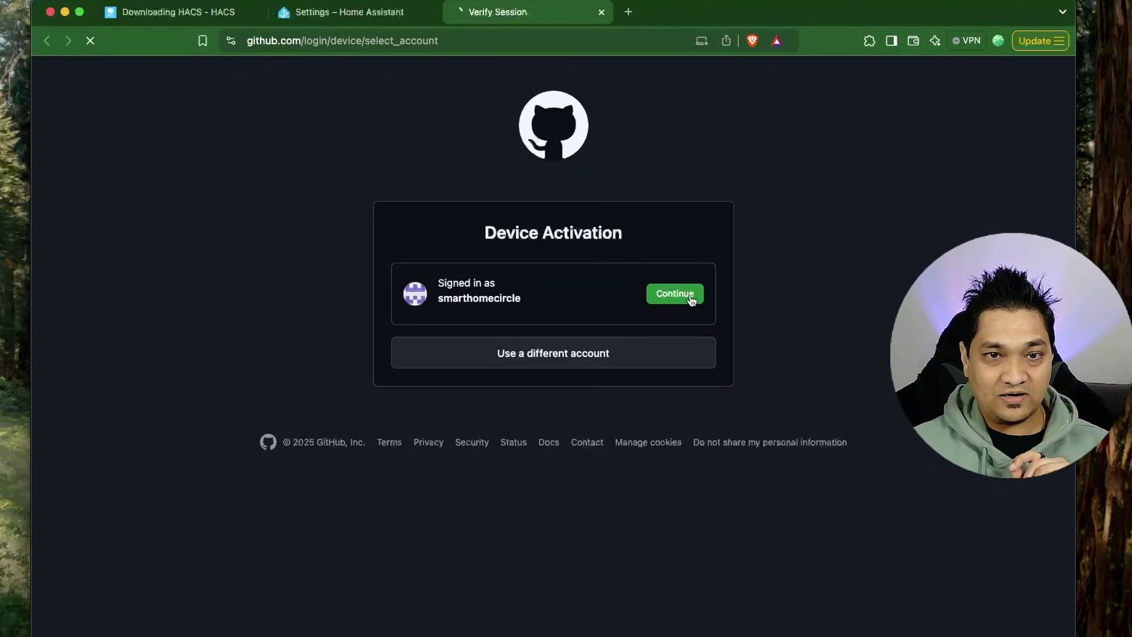
{"action": "left_click", "coordinate": [377, 11]}
{"action": "left_click_drag", "start_coordinate": [598, 424], "coordinate": [517, 434]}
{"action": "key", "text": "super+c"}
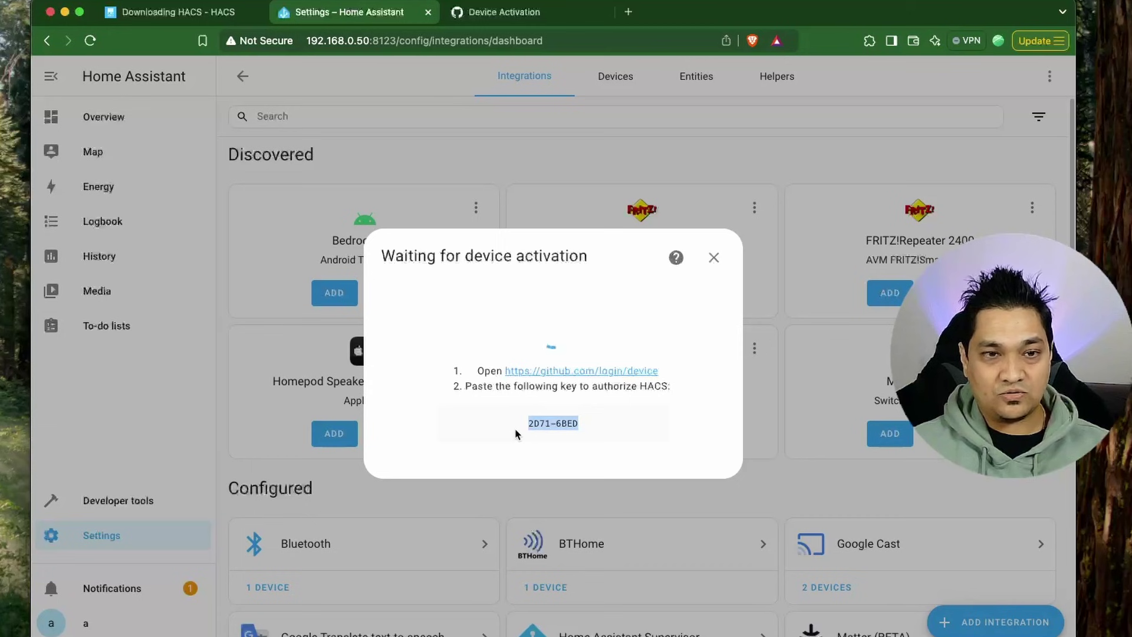
{"action": "left_click", "coordinate": [527, 18]}
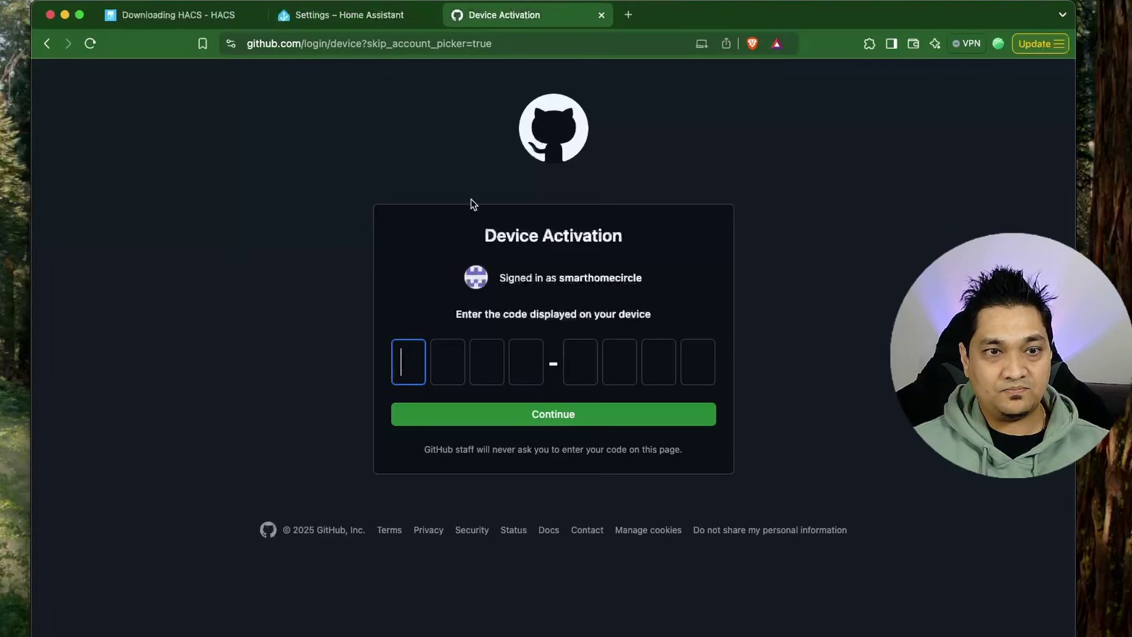
{"action": "key", "text": "super+v"}
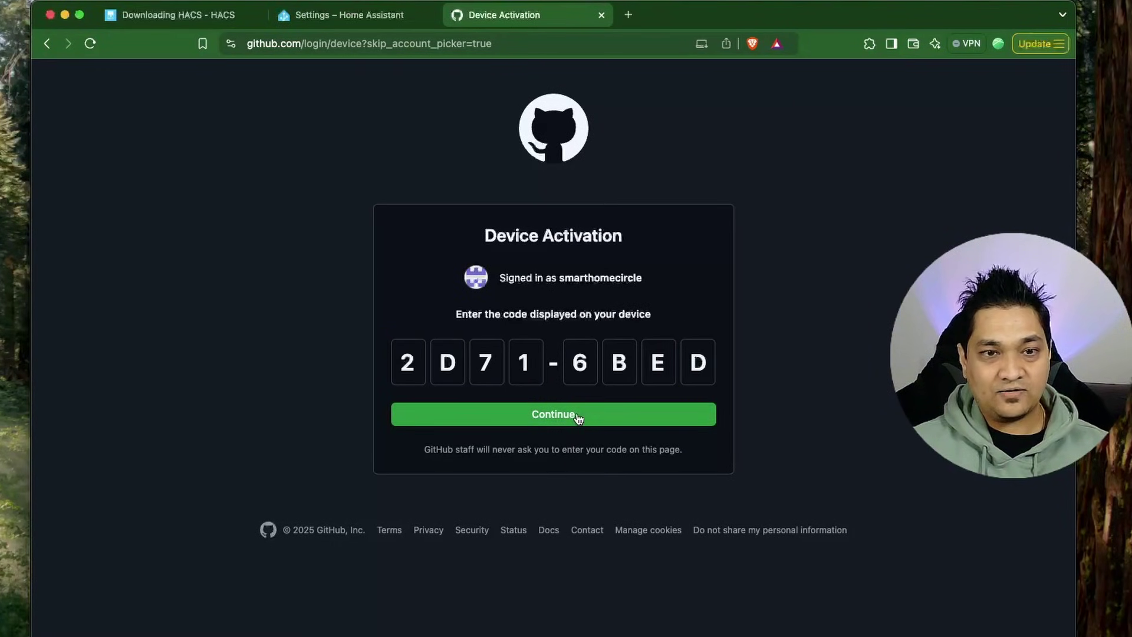
{"action": "left_click", "coordinate": [577, 414]}
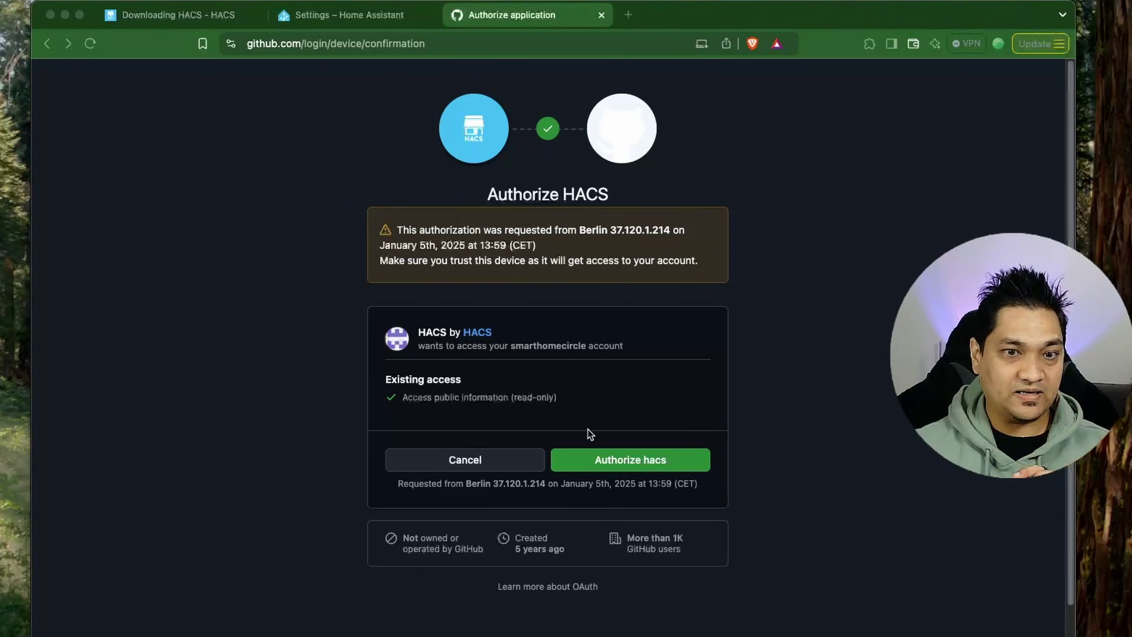
{"action": "left_click", "coordinate": [640, 462]}
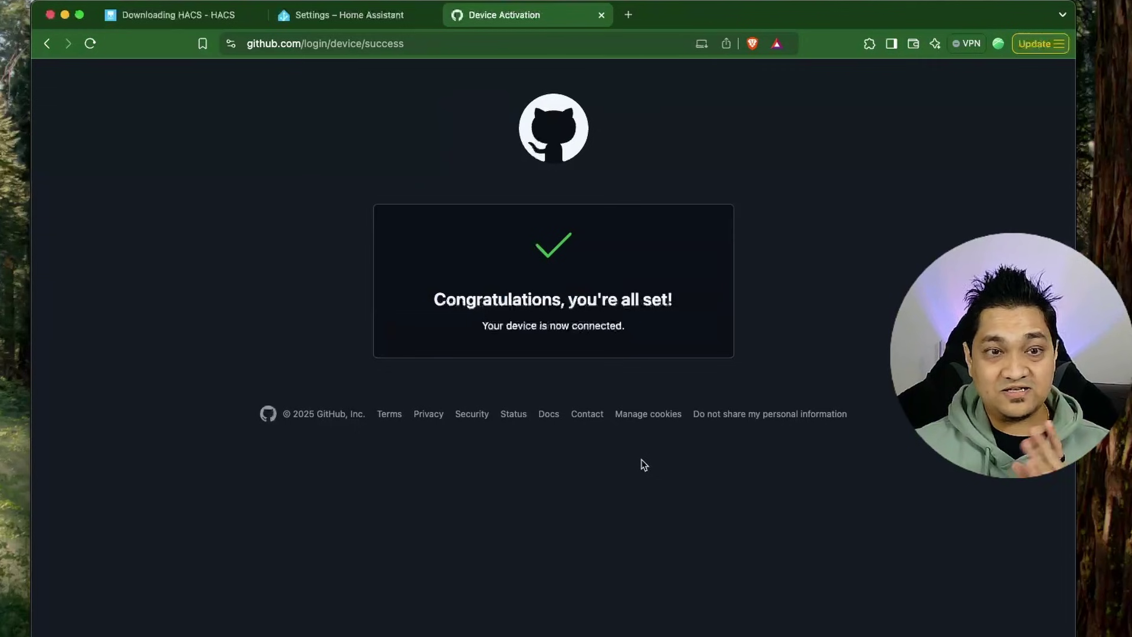
Return to Home Assistant and finish the HACS setup from the Success dialog
{"action": "left_click", "coordinate": [351, 14]}
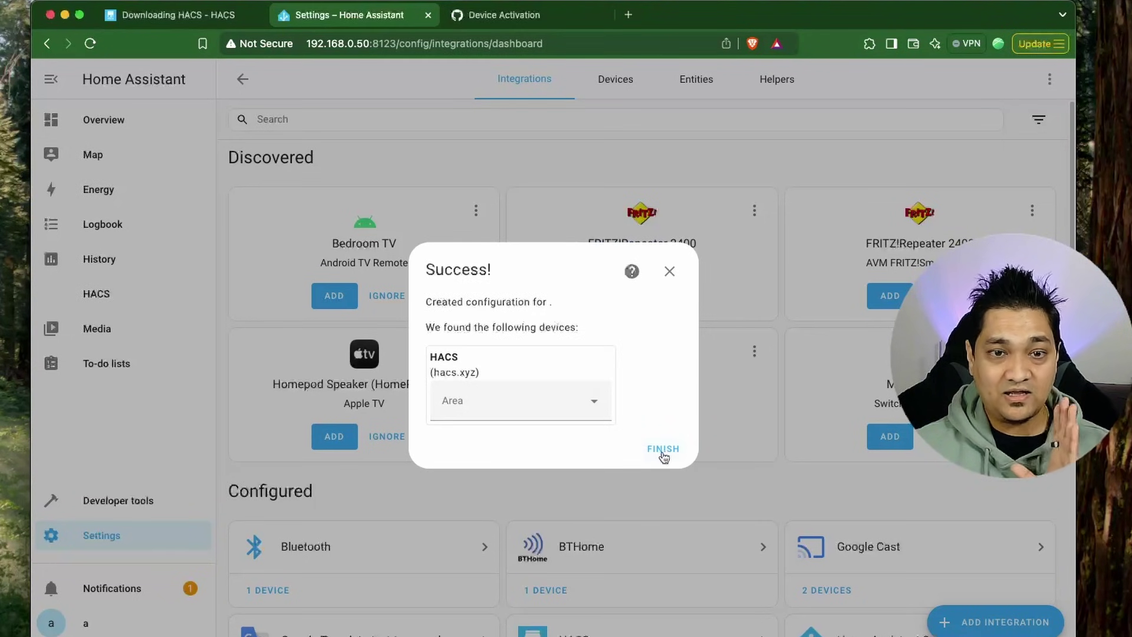
{"action": "left_click", "coordinate": [664, 450]}
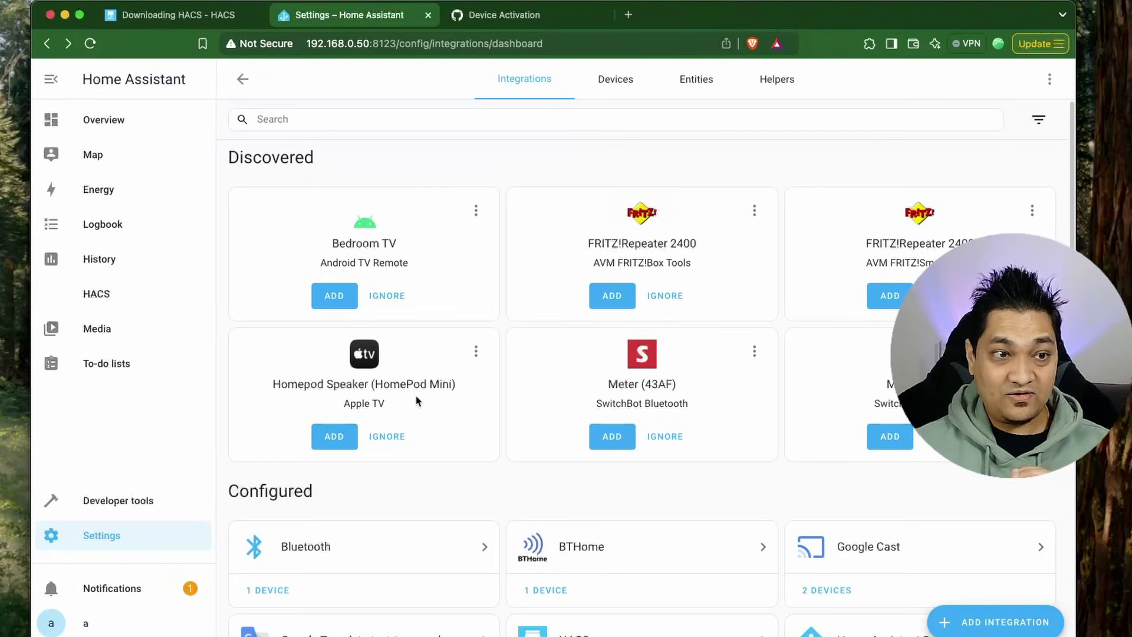
Open HACS from the sidebar and view the Local Tuya repository details
{"action": "left_click", "coordinate": [80, 295]}
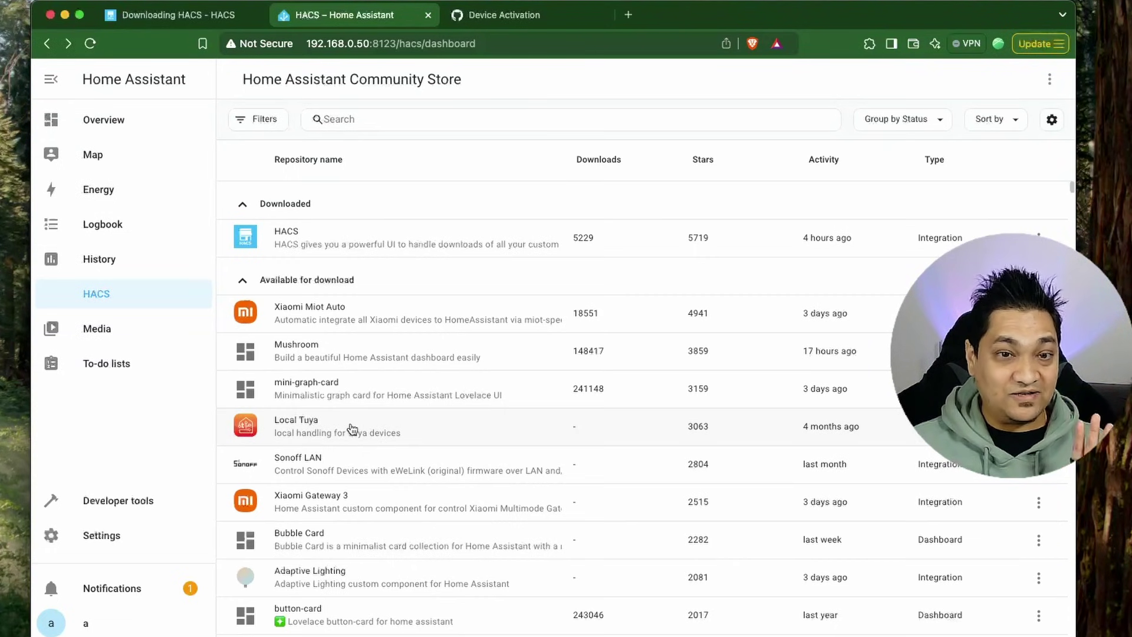
{"action": "left_click", "coordinate": [354, 429]}
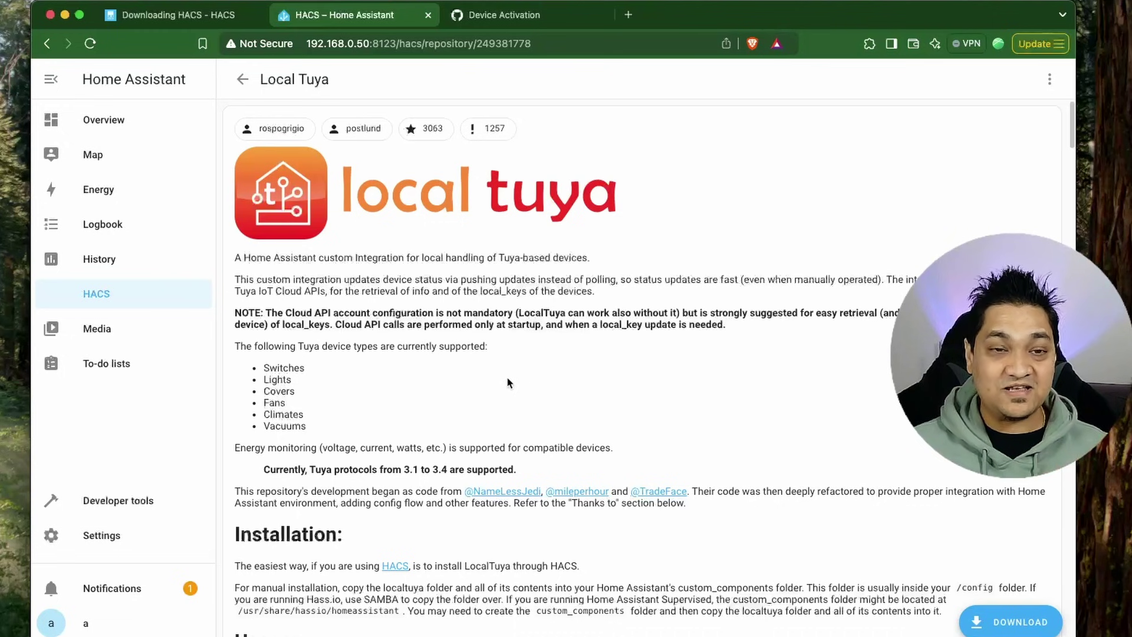